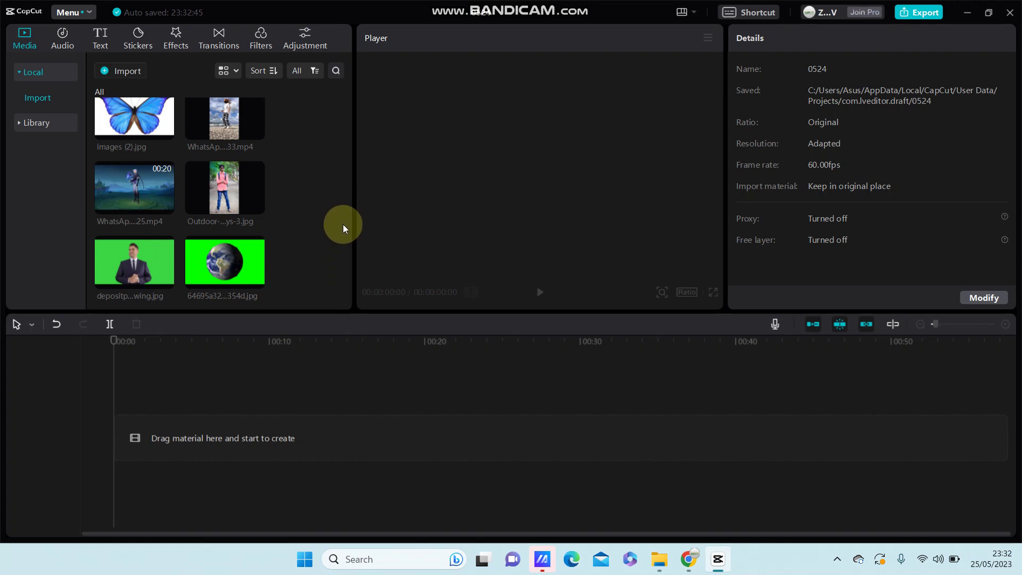
# - Place the living-room image dinding-ruang-tamu-cover.jpeg at the start of the timeline as the background
pyautogui.scroll(3, 304, 221)
pyautogui.scroll(-2, 305, 222)
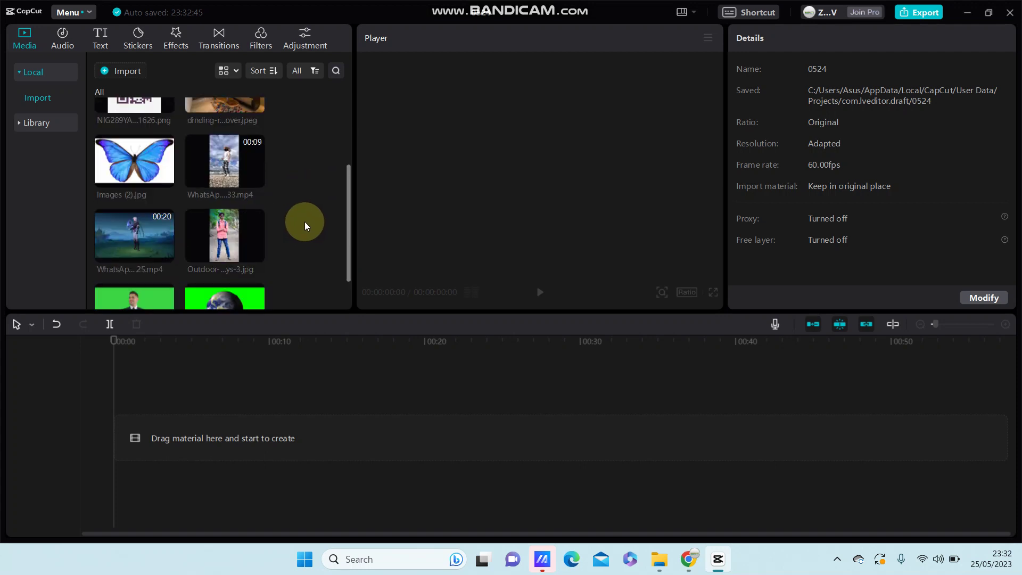
pyautogui.scroll(-1, 305, 222)
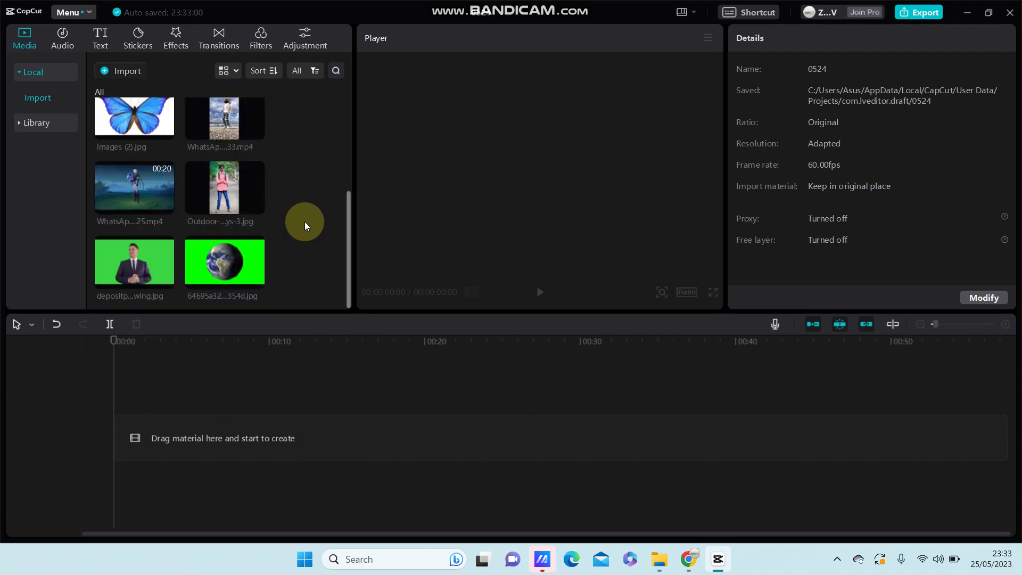
pyautogui.scroll(2, 296, 224)
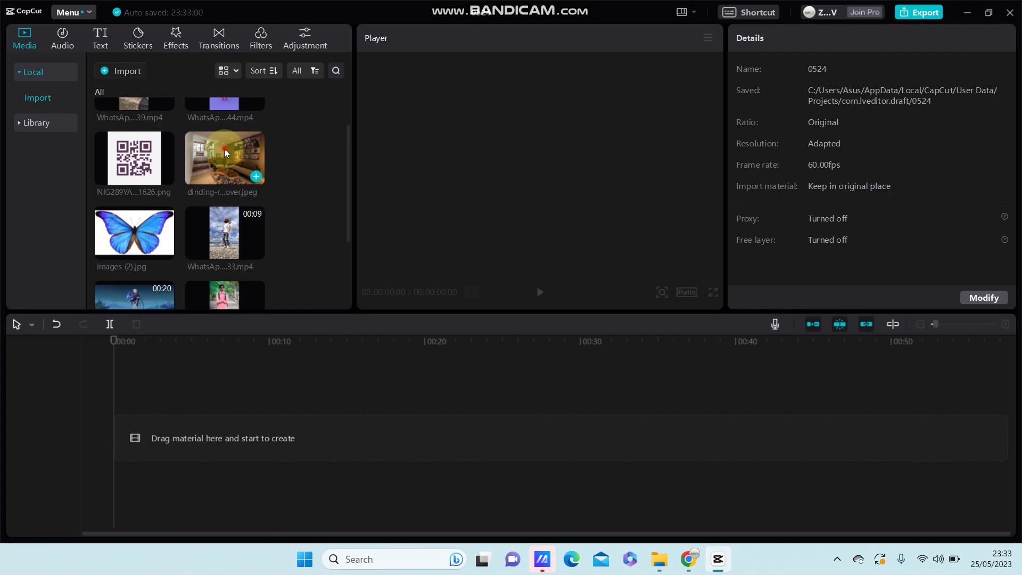
pyautogui.moveTo(225, 152); pyautogui.dragTo(121, 431)
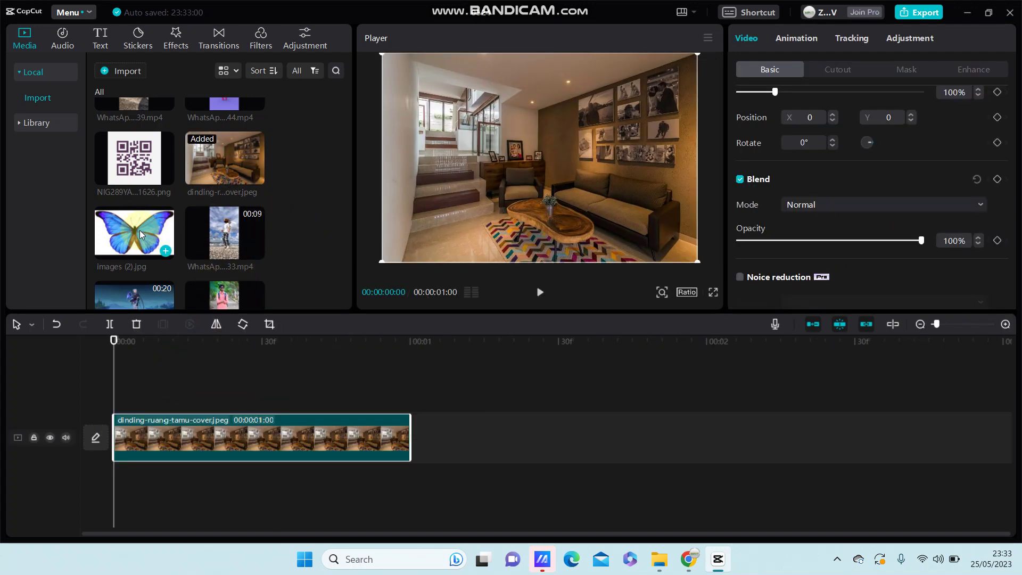
# - Overlay the butterfly image images (2).jpg on a track above the background, scaled to 41% in the frame's lower-left area
pyautogui.moveTo(139, 230); pyautogui.dragTo(110, 392)
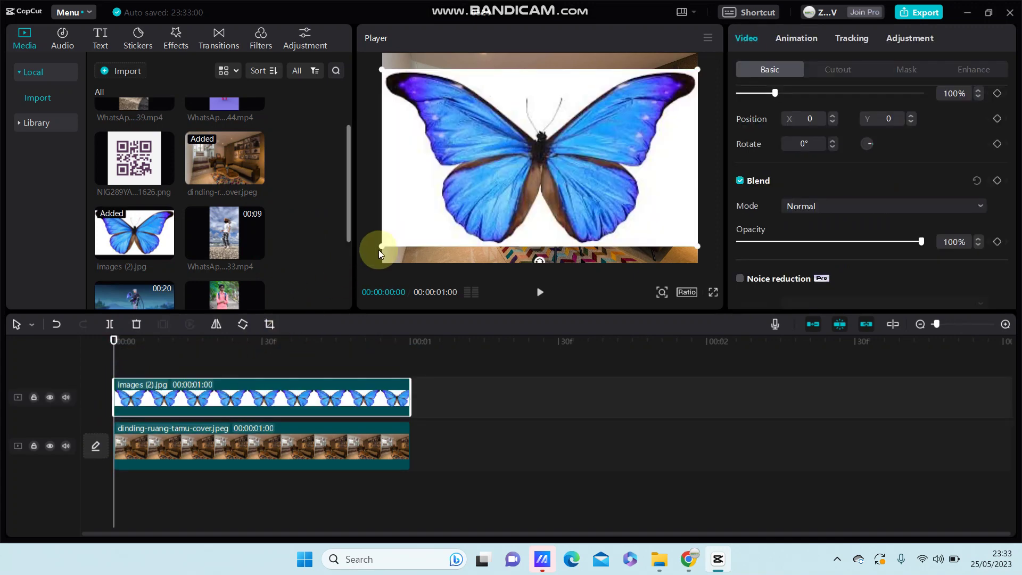
pyautogui.moveTo(380, 248); pyautogui.dragTo(470, 197)
pyautogui.moveTo(532, 168); pyautogui.dragTo(452, 223)
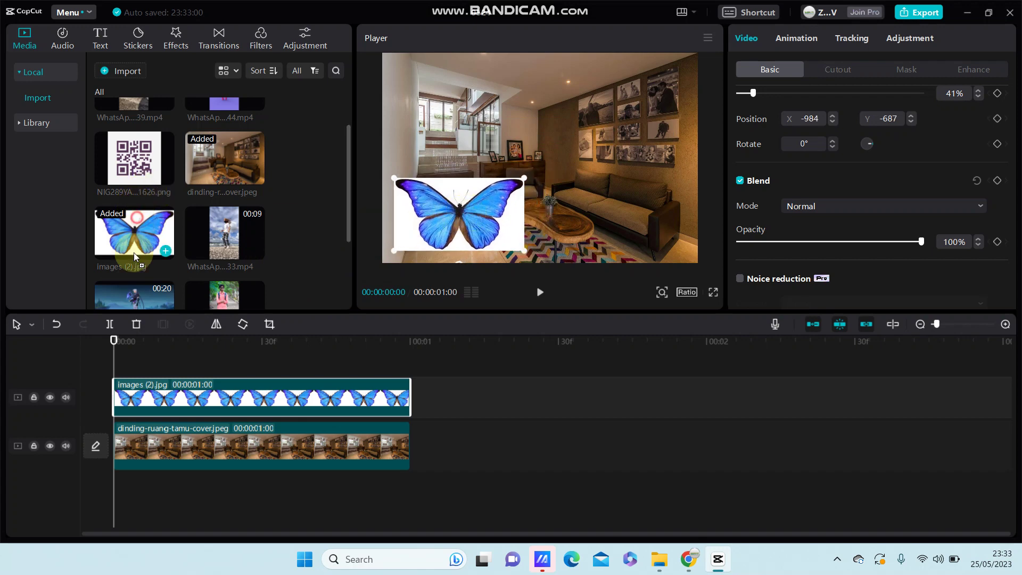
# - Add three smaller butterfly copies on new tracks: at the frame's centre at 30%, at the upper right, and at the upper left at 30%
pyautogui.moveTo(134, 256); pyautogui.dragTo(461, 201)
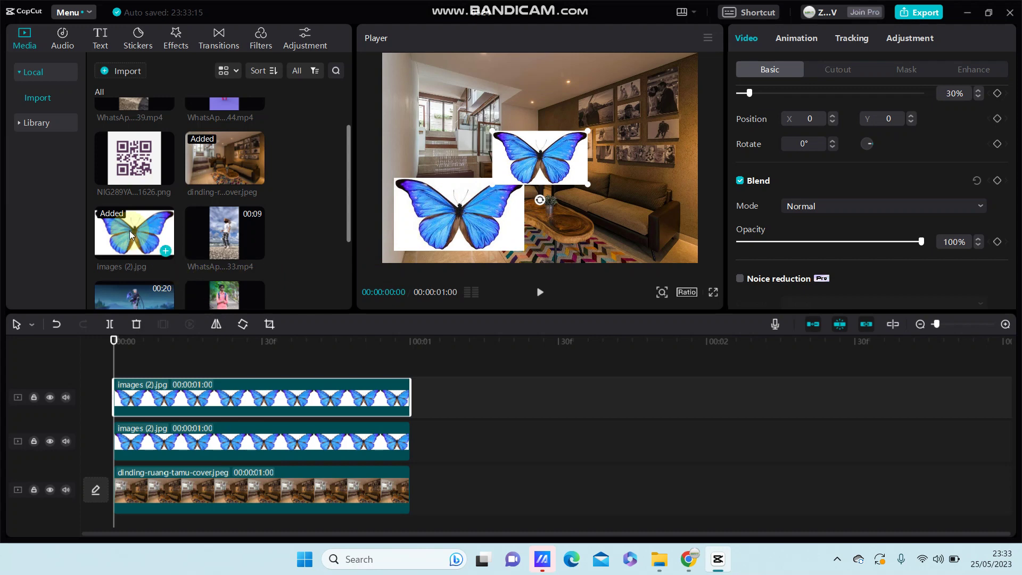
pyautogui.moveTo(132, 234); pyautogui.dragTo(114, 351)
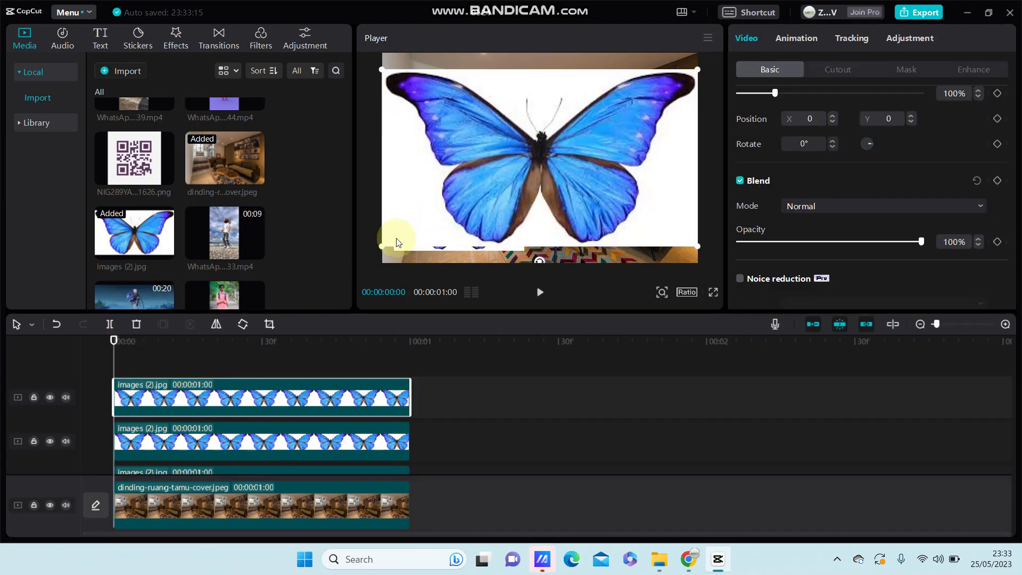
pyautogui.moveTo(397, 243); pyautogui.dragTo(616, 109)
pyautogui.moveTo(145, 230); pyautogui.dragTo(114, 349)
pyautogui.moveTo(379, 244); pyautogui.dragTo(446, 121)
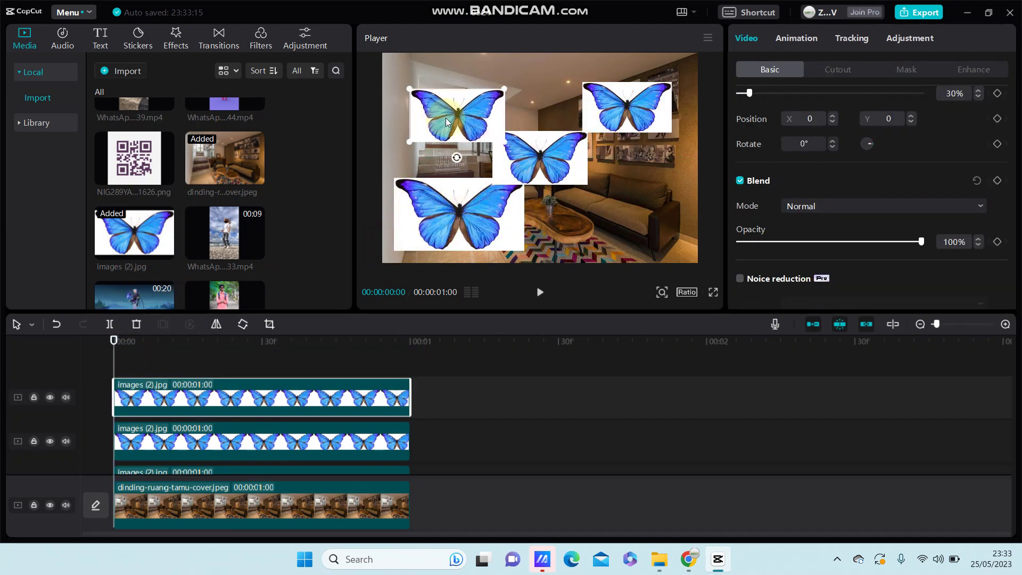
# - Add a butterfly copy at 34% in the frame's lower-right area and shift the large lower-left butterfly slightly inward
pyautogui.moveTo(178, 210); pyautogui.dragTo(116, 357)
pyautogui.moveTo(381, 244); pyautogui.dragTo(492, 161)
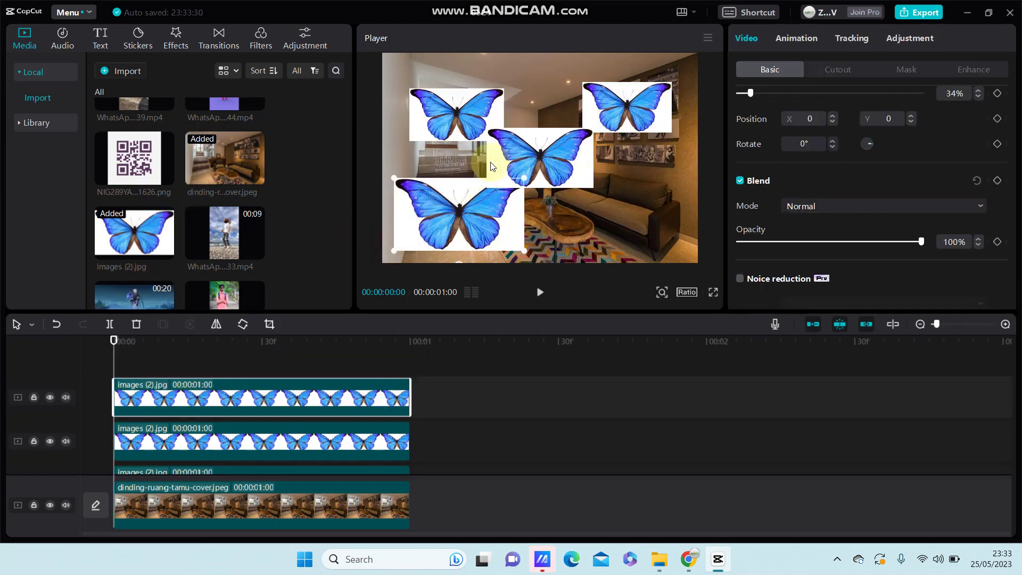
pyautogui.moveTo(546, 186); pyautogui.dragTo(395, 221)
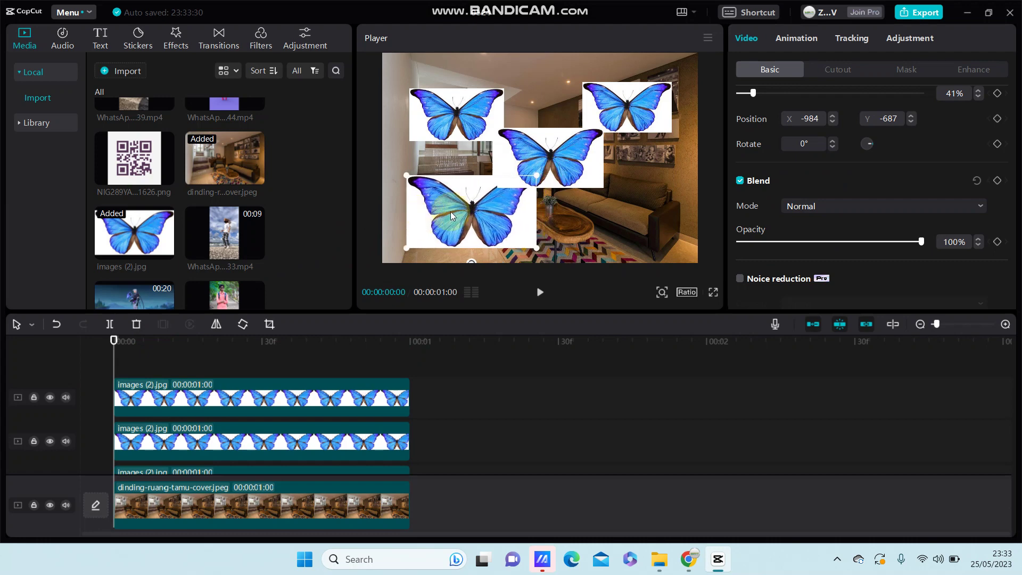
pyautogui.click(535, 167)
pyautogui.moveTo(547, 161); pyautogui.dragTo(615, 221)
# - Add two butterfly copies on new tracks: one at 14% at X 0, Y 591, and one at 24% at X 1140, Y 0
pyautogui.moveTo(134, 238); pyautogui.dragTo(114, 350)
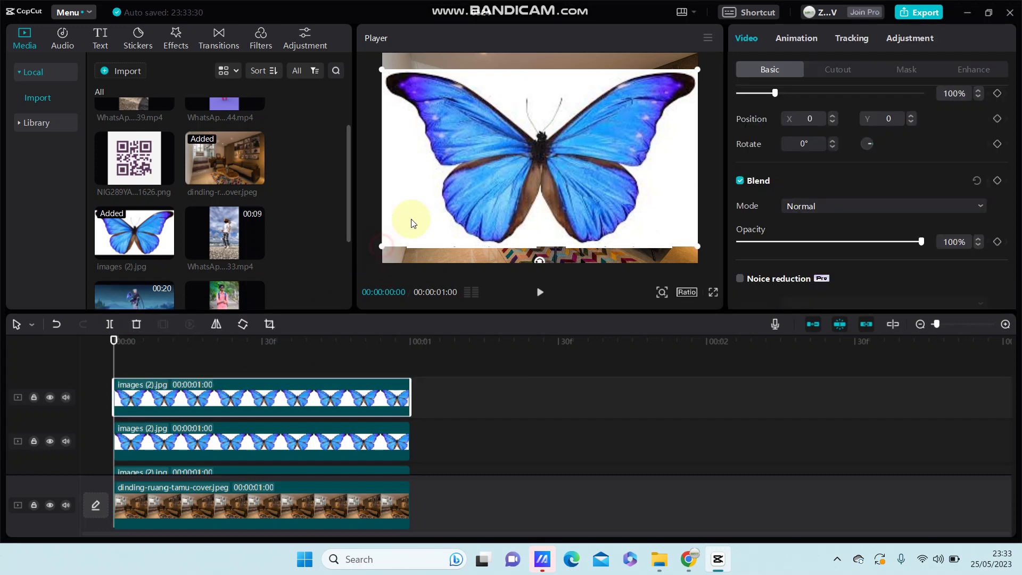
pyautogui.moveTo(412, 223); pyautogui.dragTo(539, 110)
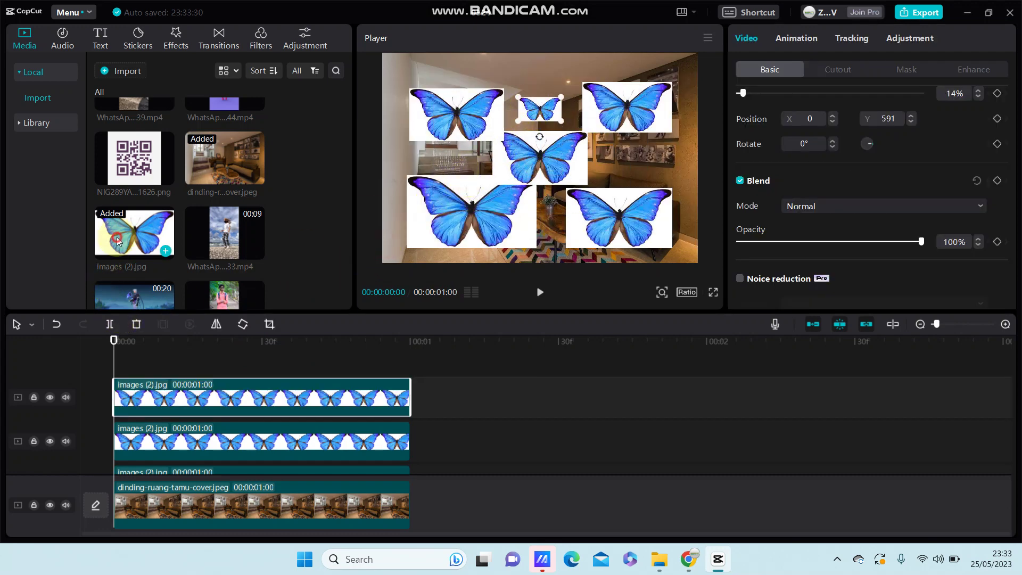
pyautogui.moveTo(117, 237); pyautogui.dragTo(111, 358)
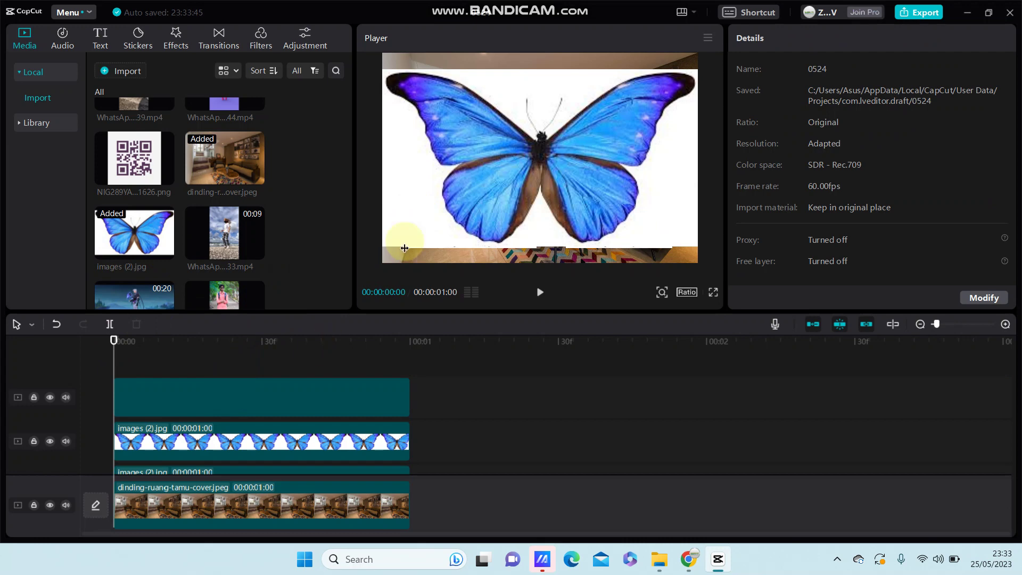
pyautogui.click(395, 237)
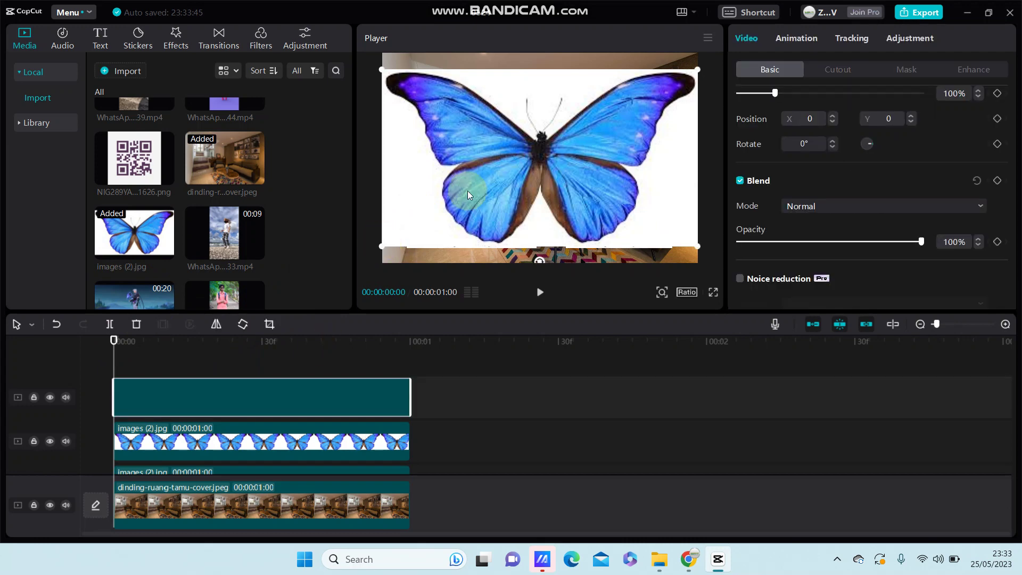
pyautogui.scroll(-8, 468, 191)
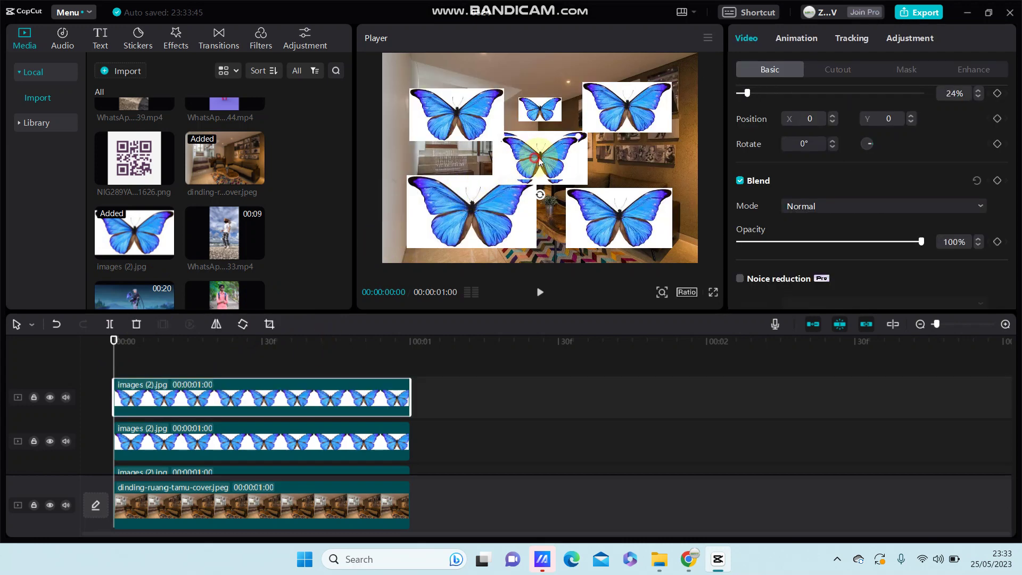
pyautogui.moveTo(539, 160); pyautogui.dragTo(627, 165)
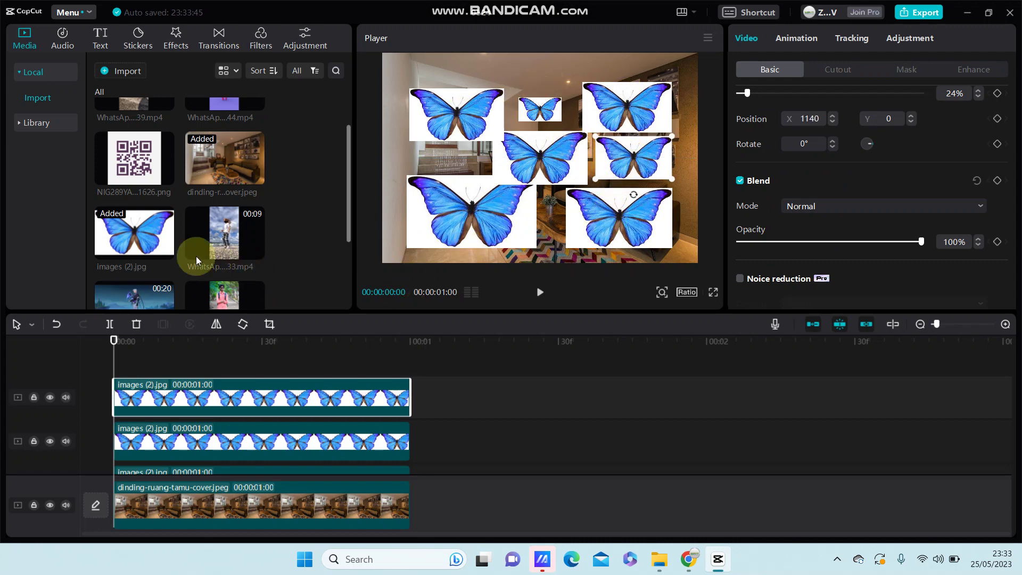
# - Add a butterfly copy on a new track, scaled to 16% and positioned at X -847, Y 0
pyautogui.moveTo(139, 238); pyautogui.dragTo(113, 354)
pyautogui.moveTo(391, 244); pyautogui.dragTo(489, 177)
pyautogui.moveTo(577, 146); pyautogui.dragTo(458, 164)
pyautogui.moveTo(470, 155); pyautogui.dragTo(520, 160)
pyautogui.moveTo(463, 159); pyautogui.dragTo(466, 157)
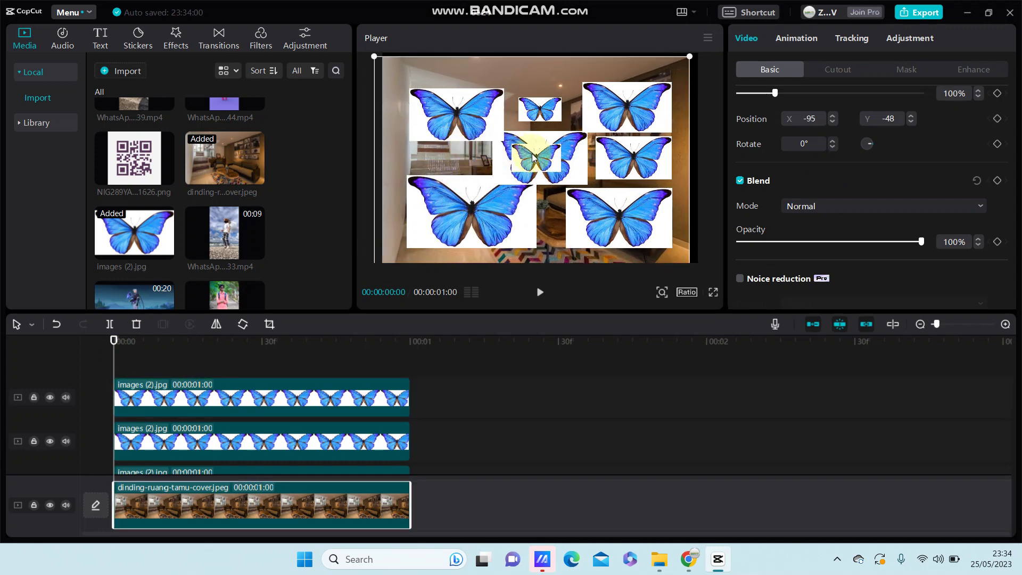
pyautogui.moveTo(533, 155); pyautogui.dragTo(478, 150)
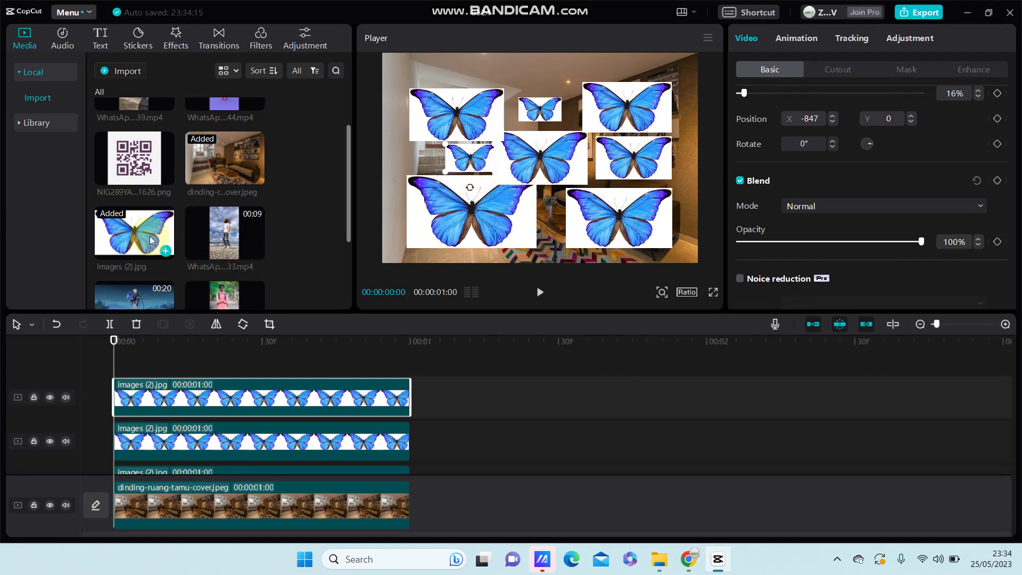
# - Add two butterfly copies along the frame's top edge: 17% at X 0, Y 947, and 10% at X -517, Y 998
pyautogui.moveTo(149, 235); pyautogui.dragTo(116, 349)
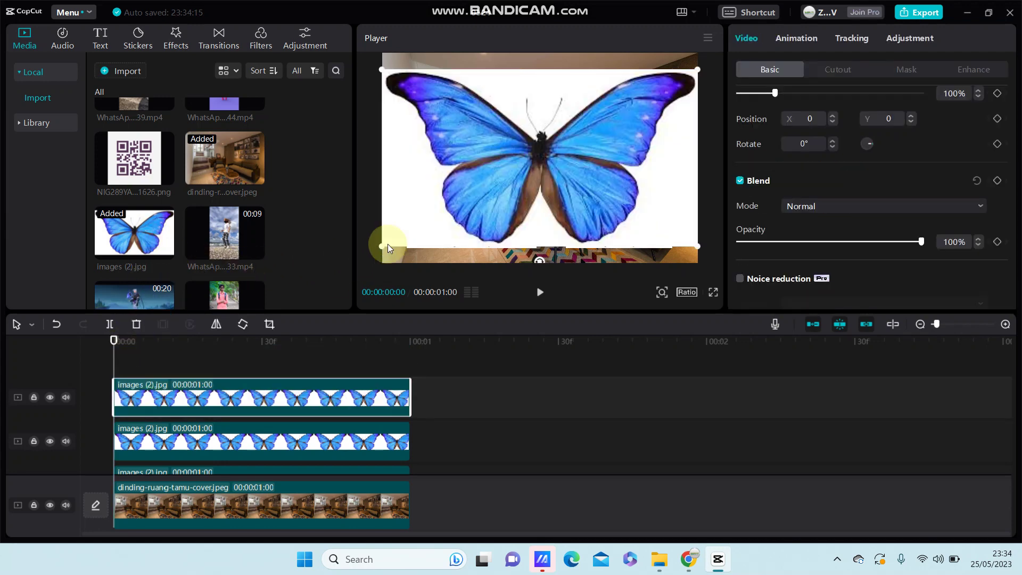
pyautogui.moveTo(388, 244); pyautogui.dragTo(550, 86)
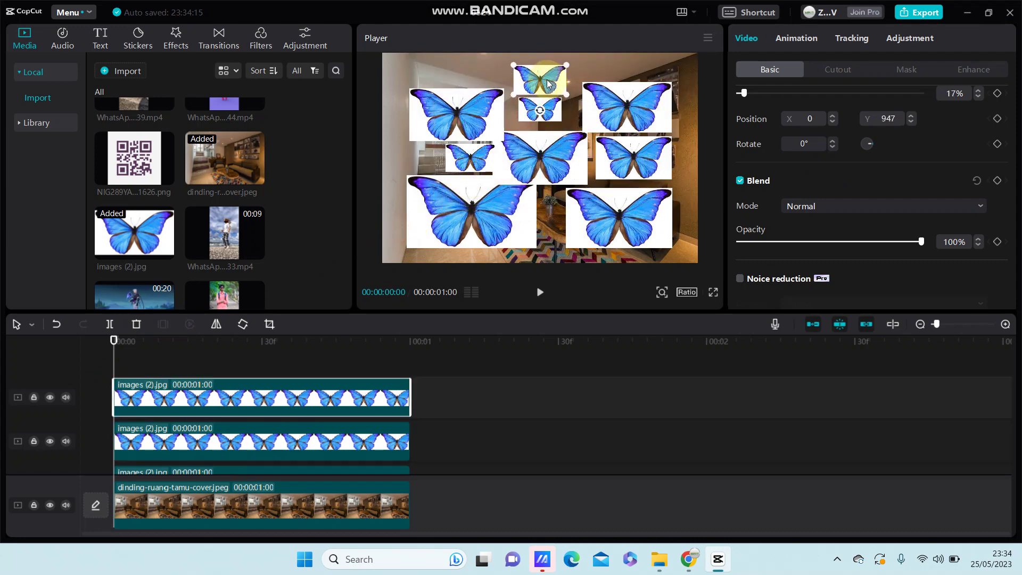
pyautogui.moveTo(111, 276); pyautogui.dragTo(108, 353)
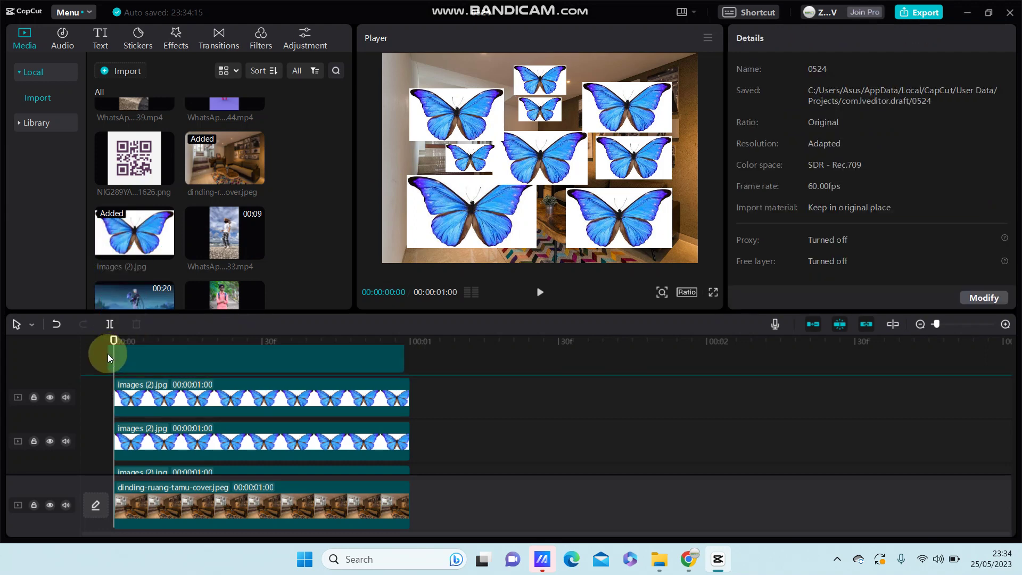
pyautogui.moveTo(381, 246); pyautogui.dragTo(478, 178)
pyautogui.moveTo(546, 163); pyautogui.dragTo(525, 136)
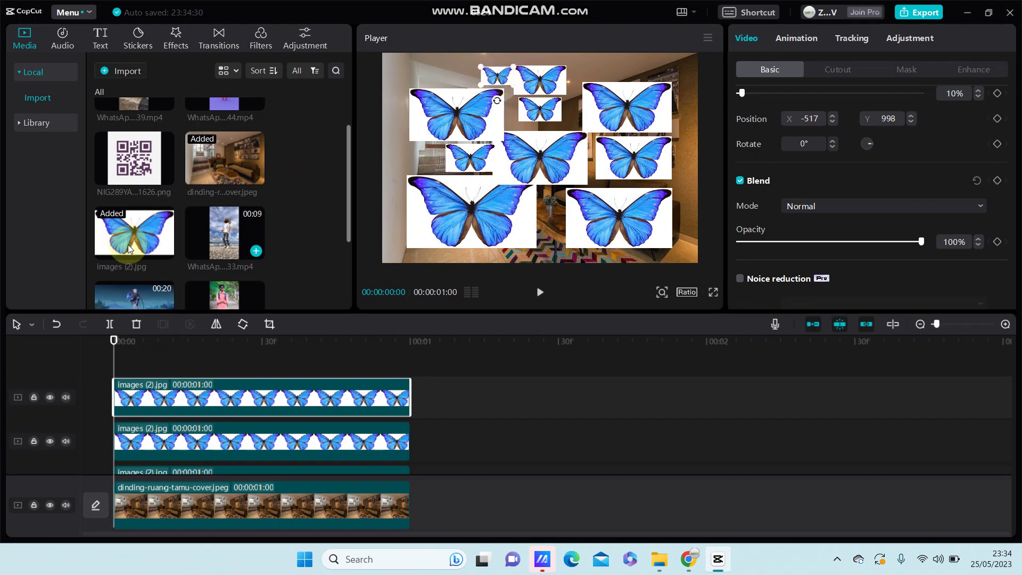
# - Add two more butterfly copies near the frame's upper edge: 17% at X 693, Y 976, and 20% at X -1390, Y 924
pyautogui.moveTo(129, 245); pyautogui.dragTo(115, 362)
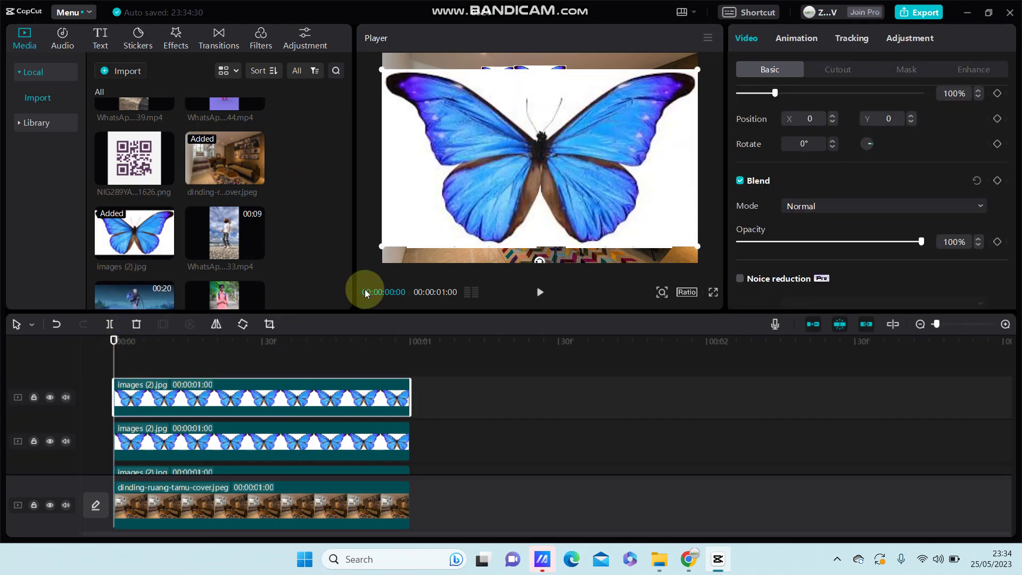
pyautogui.moveTo(379, 246); pyautogui.dragTo(599, 85)
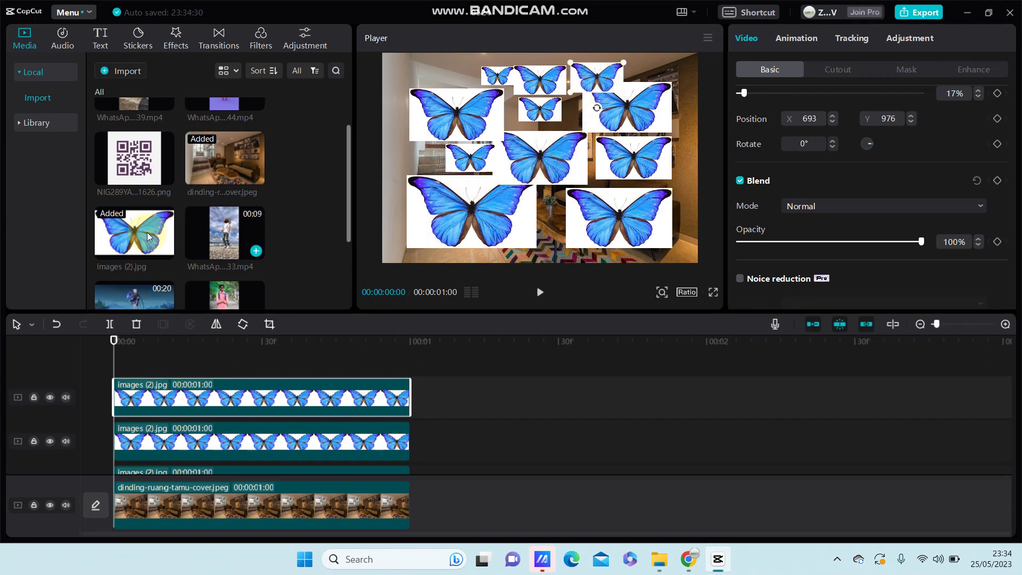
pyautogui.moveTo(146, 234); pyautogui.dragTo(117, 350)
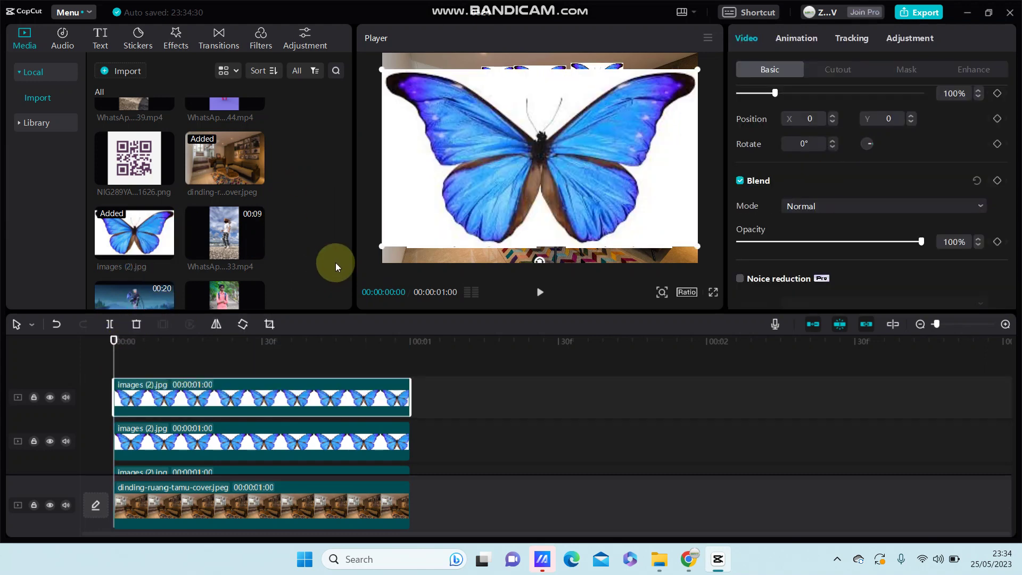
pyautogui.moveTo(379, 246); pyautogui.dragTo(477, 189)
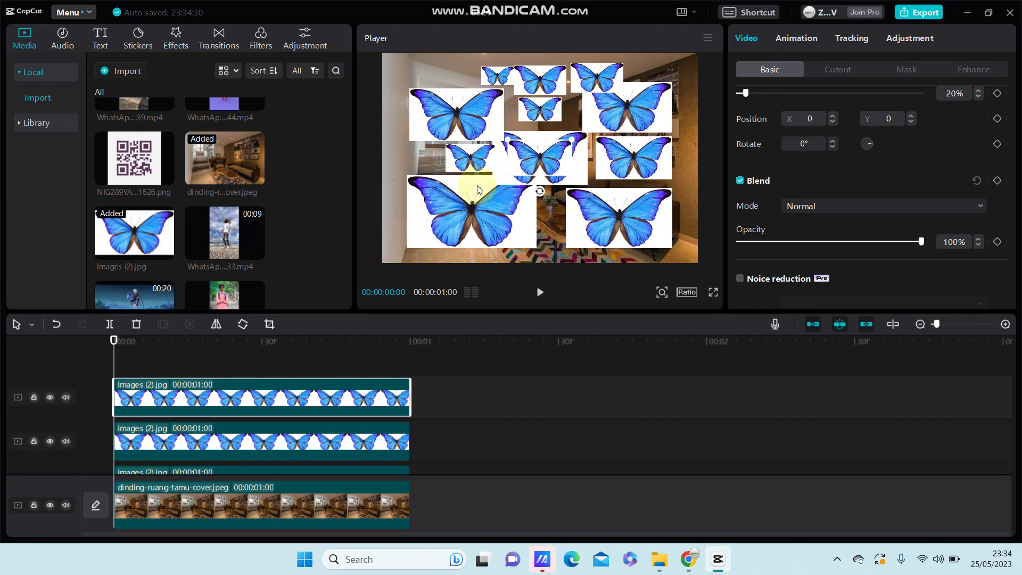
pyautogui.moveTo(557, 164); pyautogui.dragTo(444, 87)
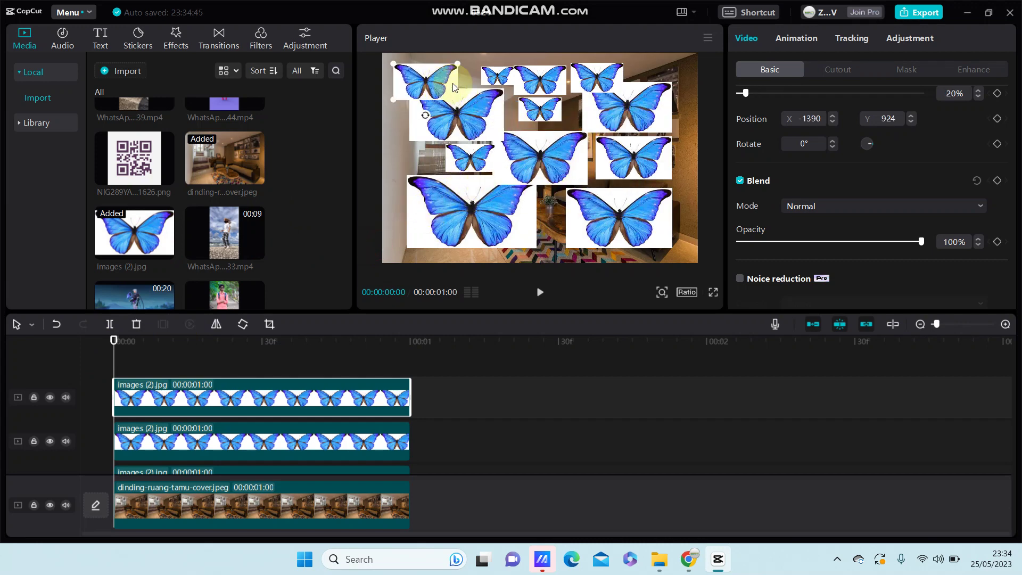
# - Add a tiny butterfly copy at 8% and place it just left of the 16% butterfly at mid-height
pyautogui.moveTo(159, 236); pyautogui.dragTo(114, 356)
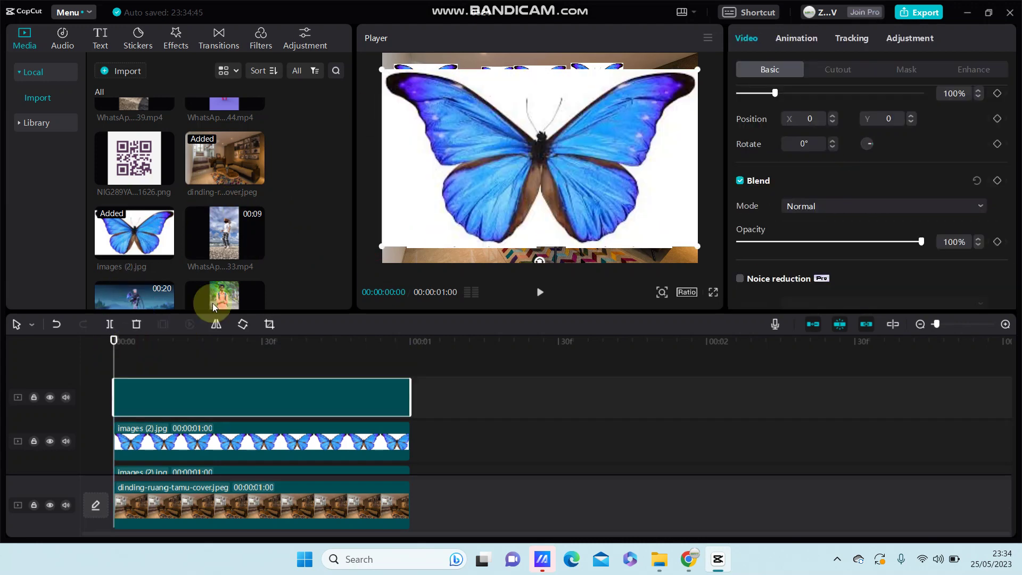
pyautogui.moveTo(381, 245); pyautogui.dragTo(485, 187)
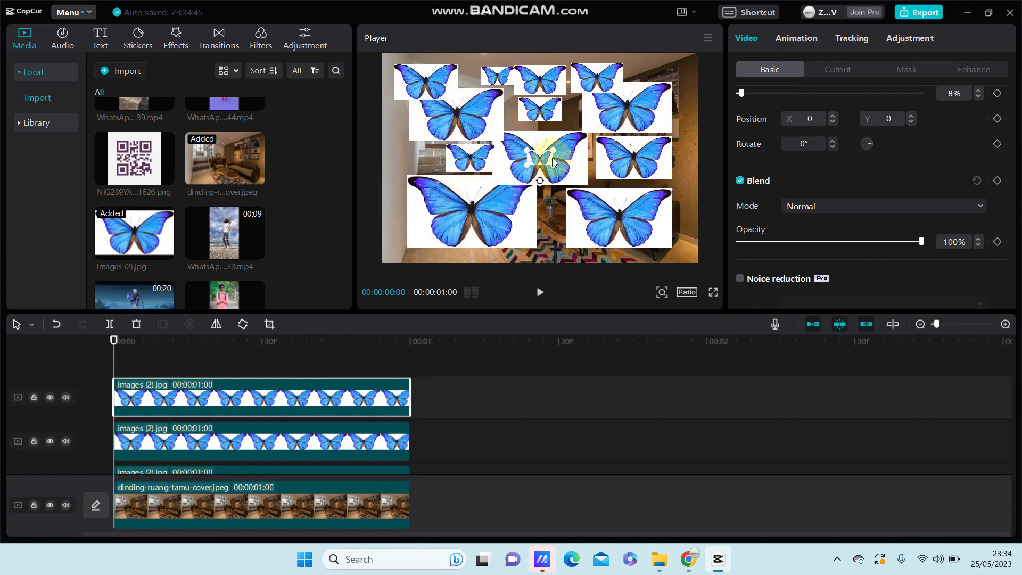
pyautogui.click(428, 162)
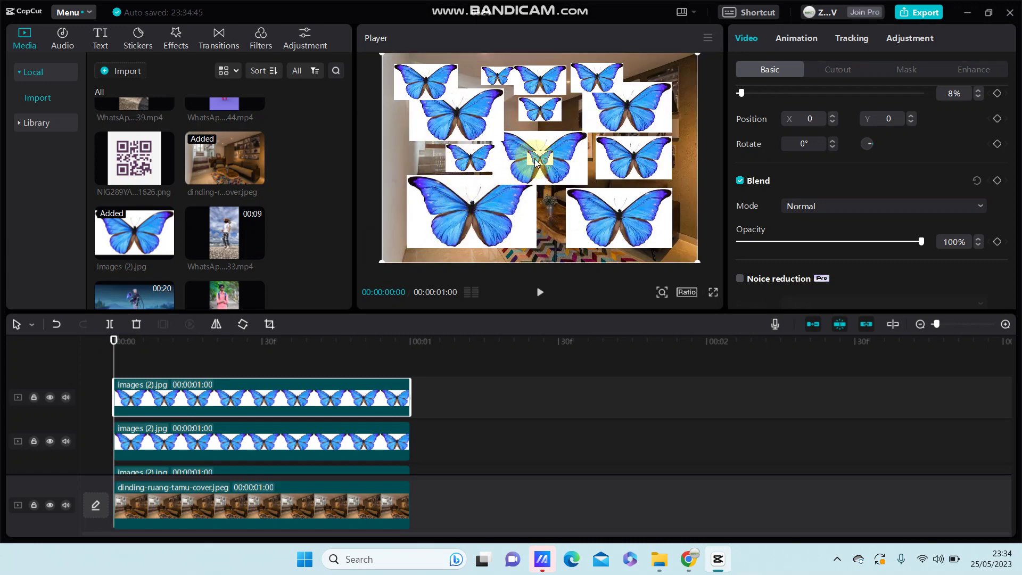
pyautogui.moveTo(537, 161); pyautogui.dragTo(441, 167)
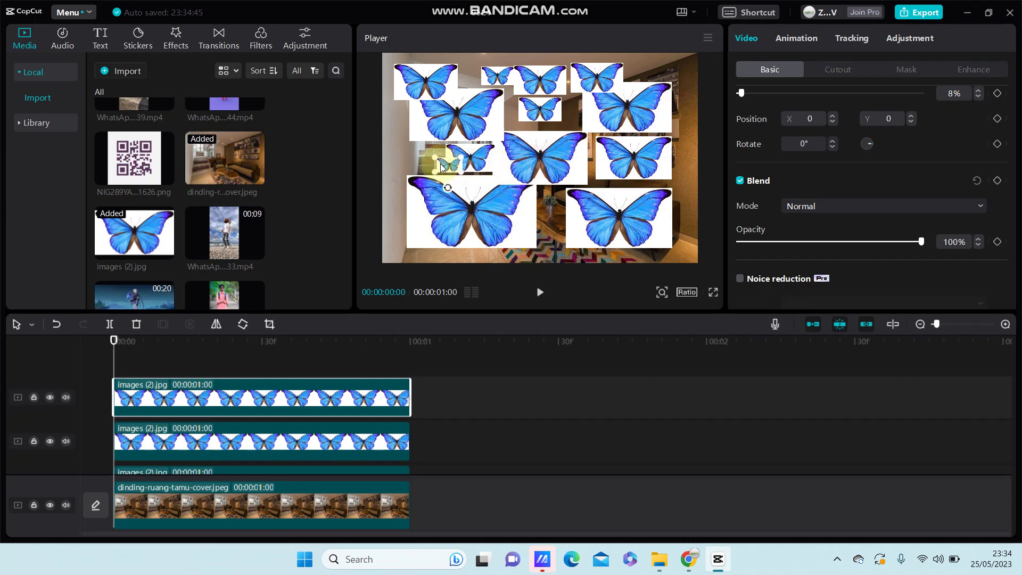
# - Add a 24% butterfly copy at X 188, Y -609, and move the large lower-left butterfly to X -995, Y -739
pyautogui.moveTo(118, 235); pyautogui.dragTo(116, 353)
pyautogui.moveTo(386, 246); pyautogui.dragTo(434, 221)
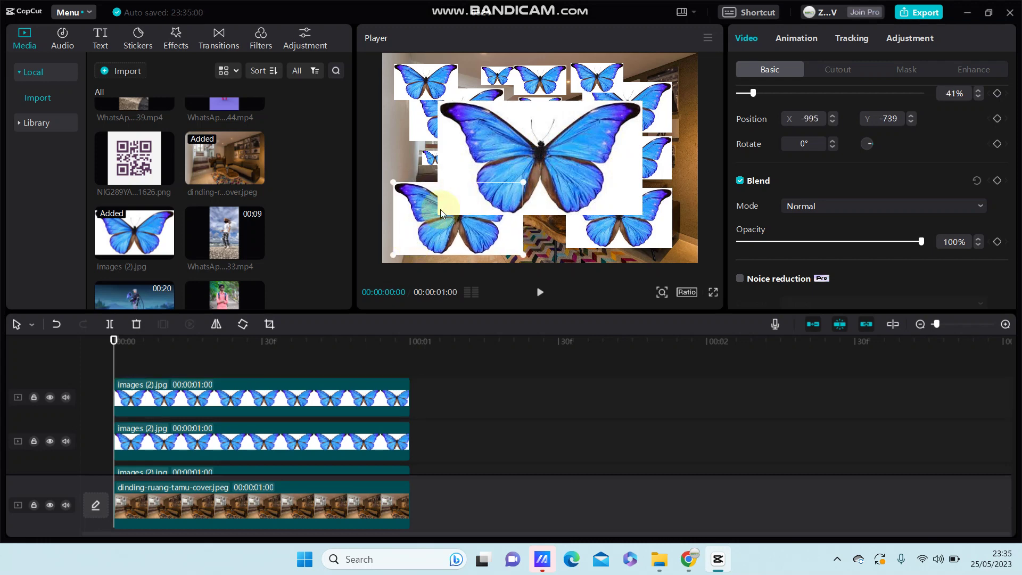
pyautogui.click(440, 209)
pyautogui.moveTo(470, 189); pyautogui.dragTo(482, 178)
pyautogui.moveTo(536, 159); pyautogui.dragTo(551, 207)
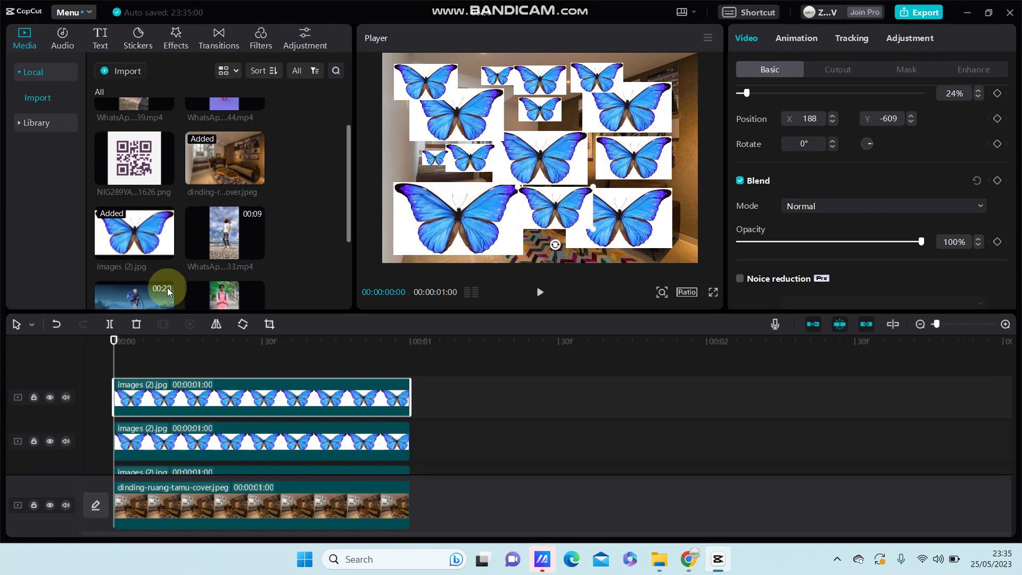
# - Add a butterfly copy at 20%, X -639, Y -216, and scale down a second new copy on another track
pyautogui.moveTo(137, 269); pyautogui.dragTo(117, 353)
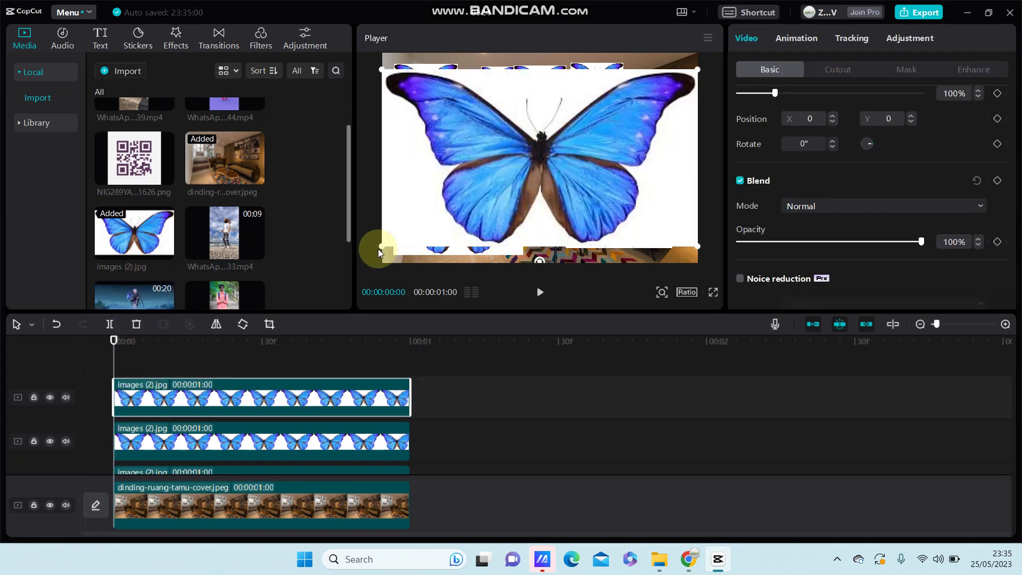
pyautogui.moveTo(384, 244); pyautogui.dragTo(486, 180)
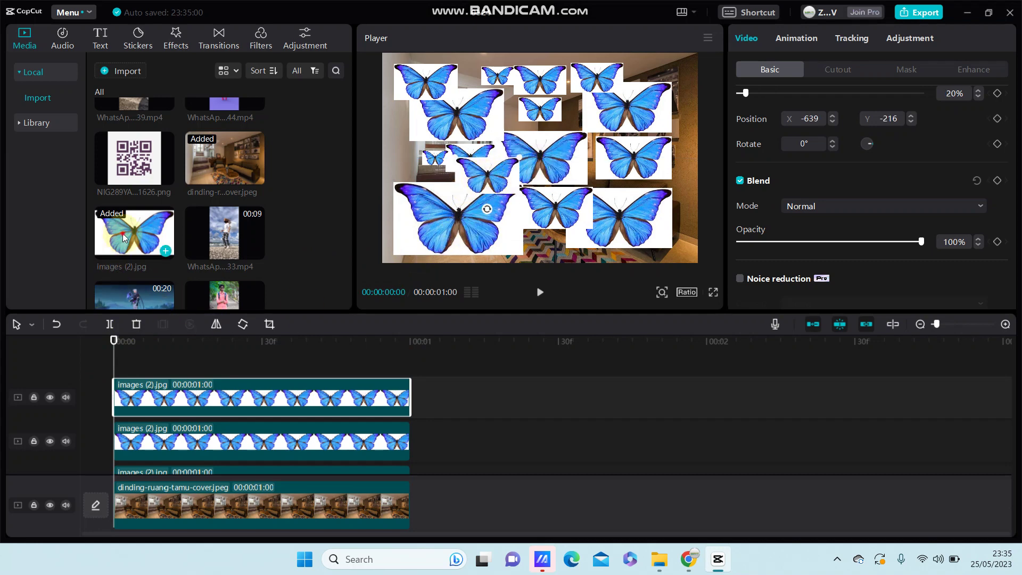
pyautogui.moveTo(124, 231); pyautogui.dragTo(114, 356)
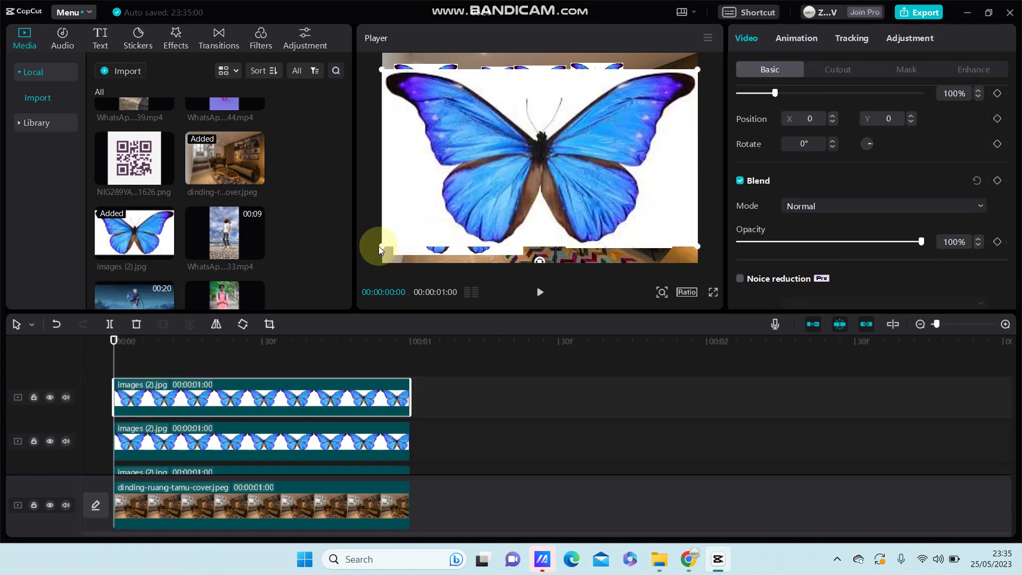
pyautogui.moveTo(379, 246); pyautogui.dragTo(577, 246)
# - Stack more full-size butterfly copies on new tracks from the timeline start, up to layer 22
pyautogui.moveTo(149, 234); pyautogui.dragTo(115, 356)
pyautogui.scroll(-5, 788, 234)
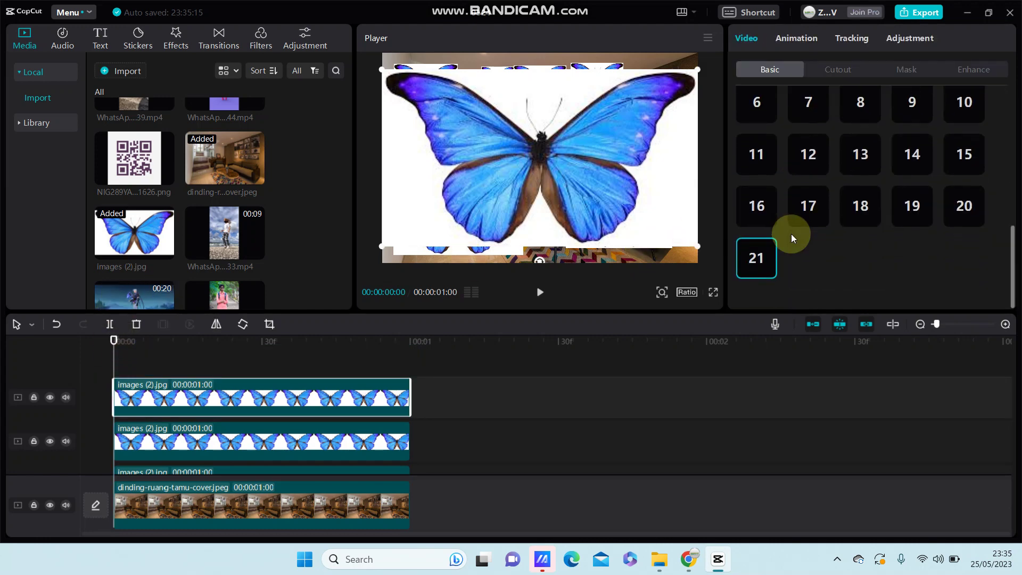
pyautogui.moveTo(131, 239); pyautogui.dragTo(116, 315)
pyautogui.scroll(-5, 833, 276)
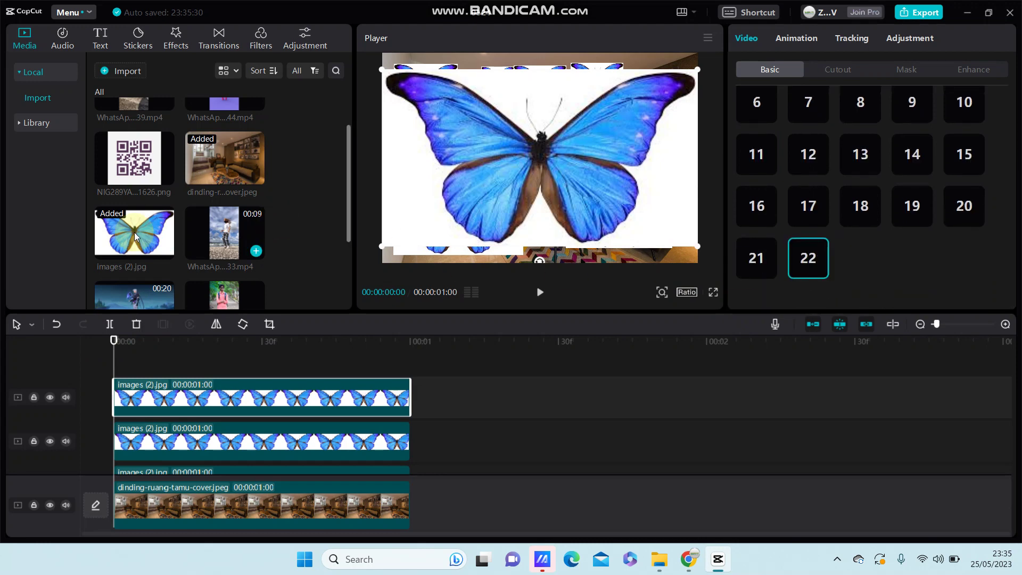
# - Stack further full-size butterfly copies on new tracks and align the topmost clip with the timeline start
pyautogui.moveTo(130, 233); pyautogui.dragTo(115, 354)
pyautogui.moveTo(131, 234); pyautogui.dragTo(129, 336)
pyautogui.scroll(-4, 791, 234)
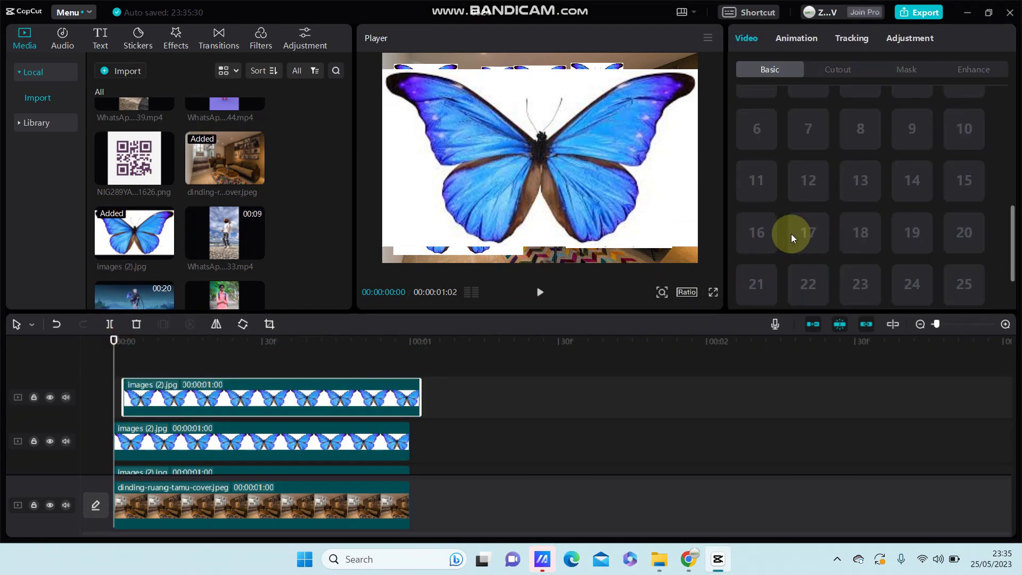
pyautogui.moveTo(143, 238); pyautogui.dragTo(106, 398)
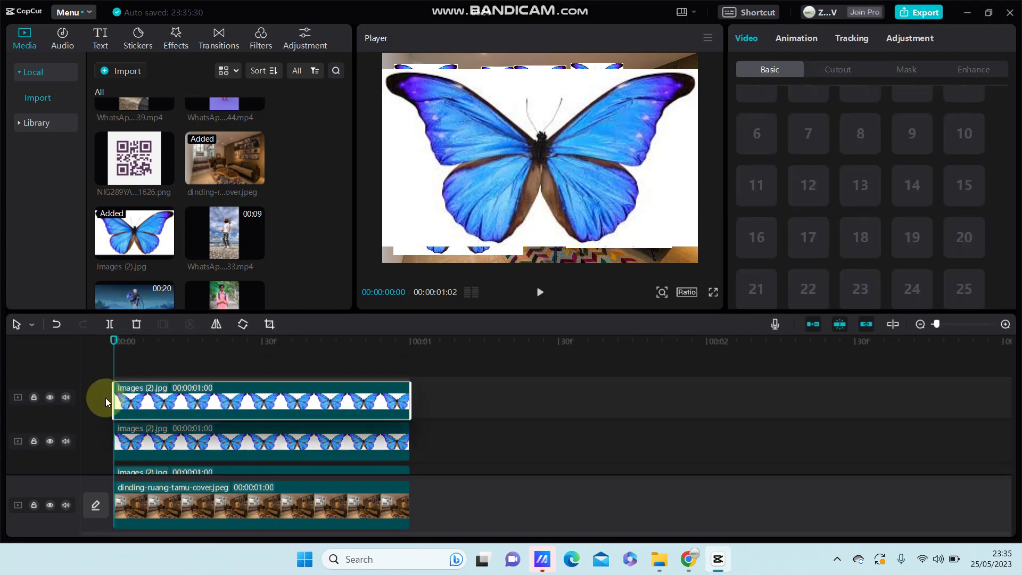
# - Continue stacking full-size butterfly copies on new tracks from the timeline start, up to layer 31
pyautogui.moveTo(143, 229); pyautogui.dragTo(112, 345)
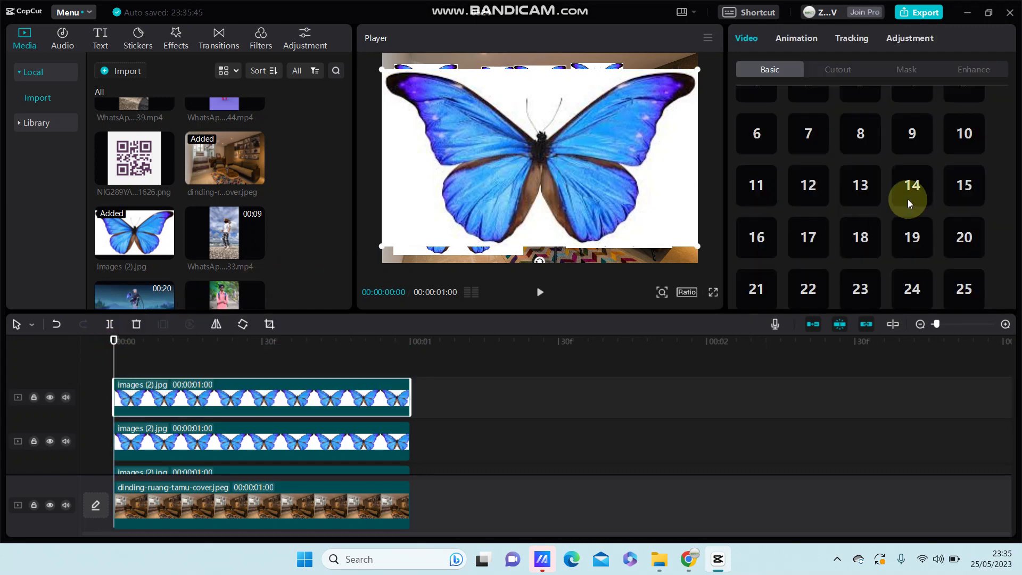
pyautogui.scroll(-2, 909, 200)
pyautogui.moveTo(121, 294); pyautogui.dragTo(102, 360)
pyautogui.scroll(-2, 858, 182)
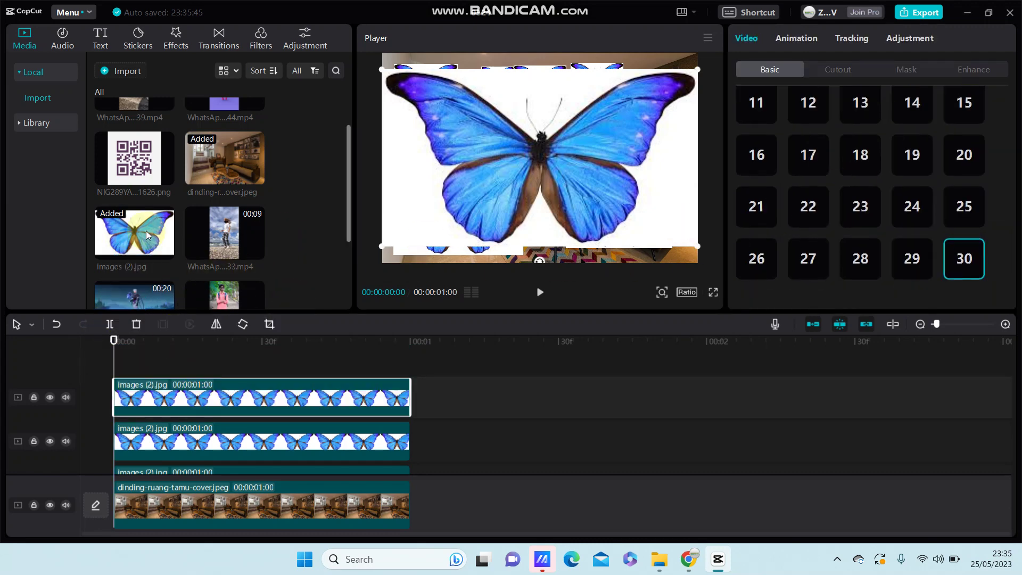
pyautogui.moveTo(146, 231); pyautogui.dragTo(110, 358)
pyautogui.scroll(-1, 966, 176)
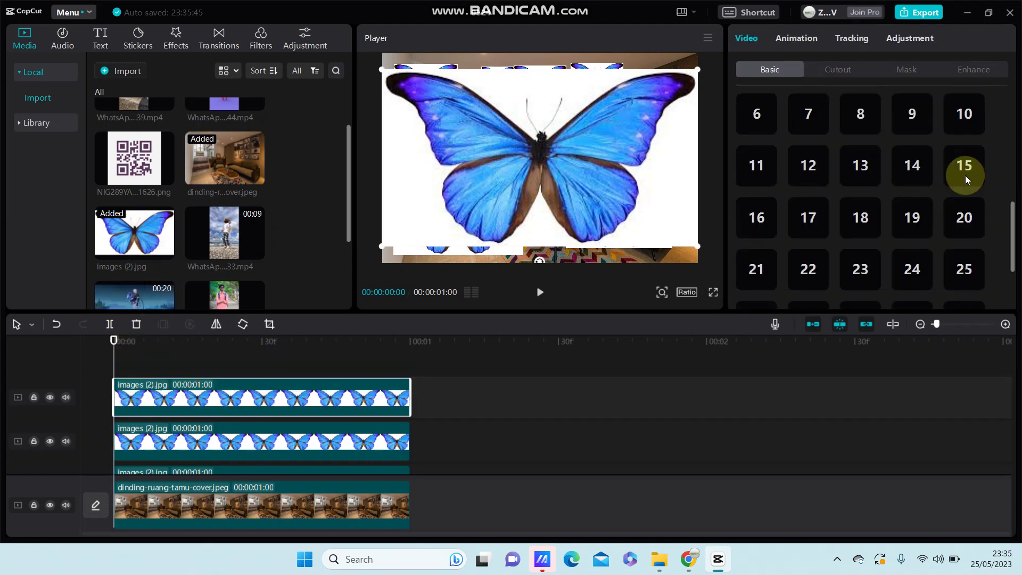
pyautogui.scroll(-2, 965, 174)
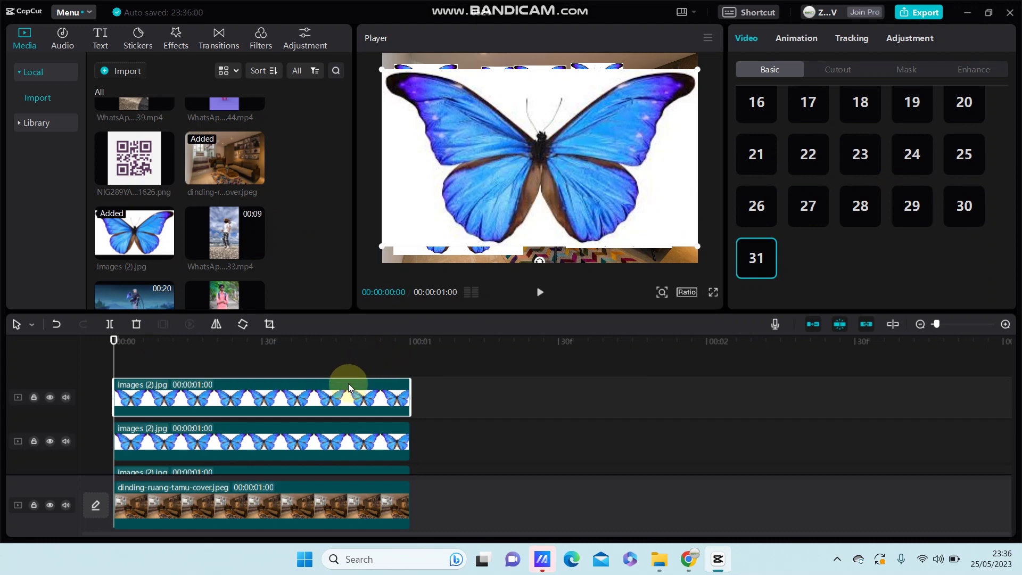
pyautogui.scroll(-1, 371, 381)
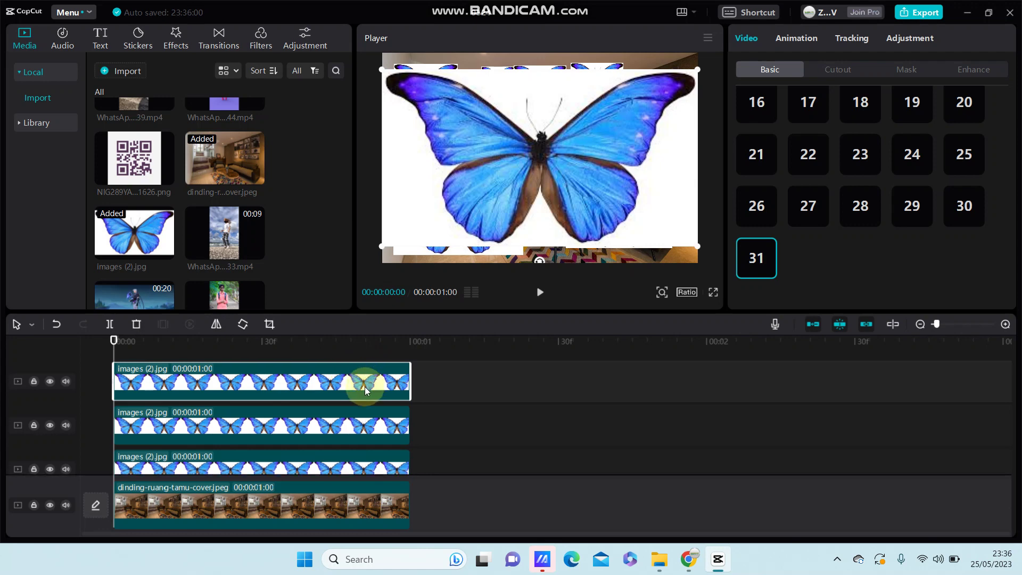
# - Combine all the butterfly clips and the living-room background into one compound clip
pyautogui.hotkey('ctrl', 'a')
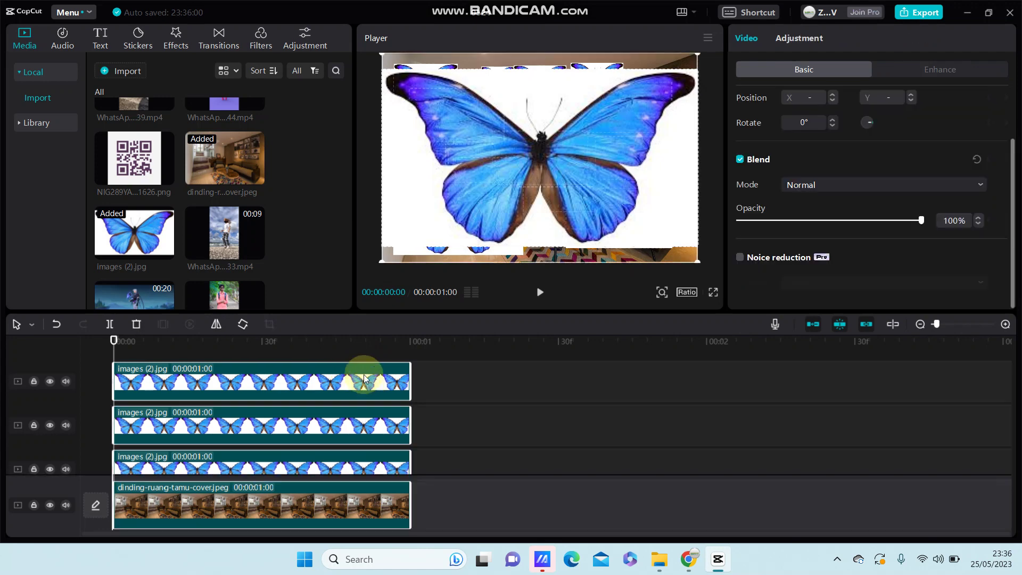
pyautogui.rightClick(256, 376)
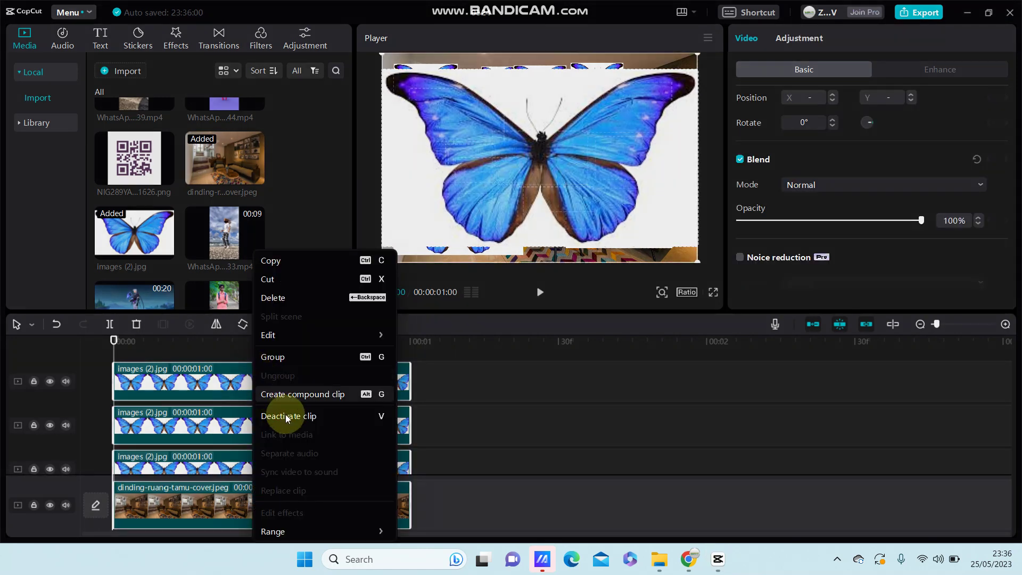
pyautogui.click(297, 394)
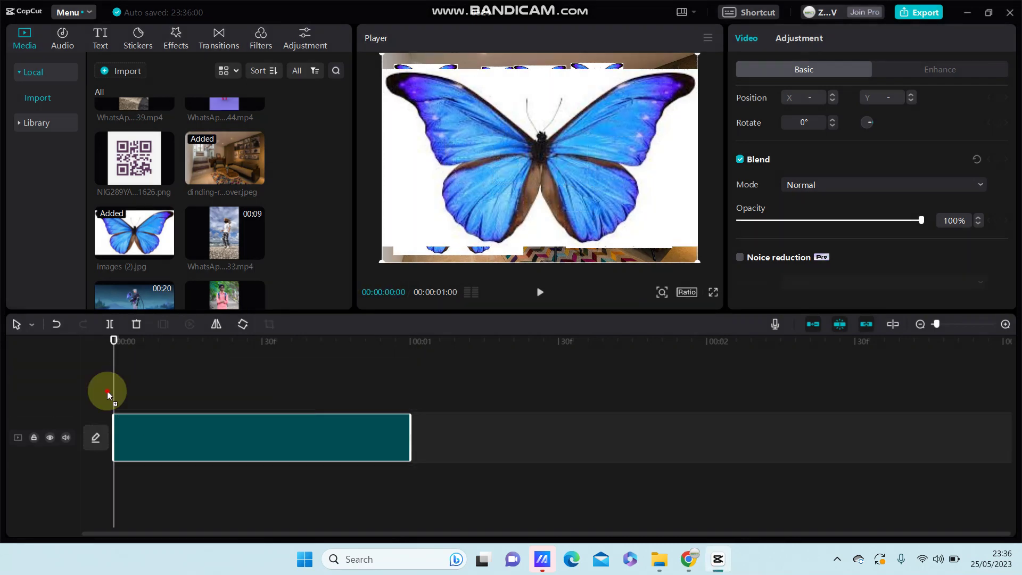
# - Add full-size butterfly copies on new tracks above the compound clip
pyautogui.moveTo(133, 234); pyautogui.dragTo(123, 373)
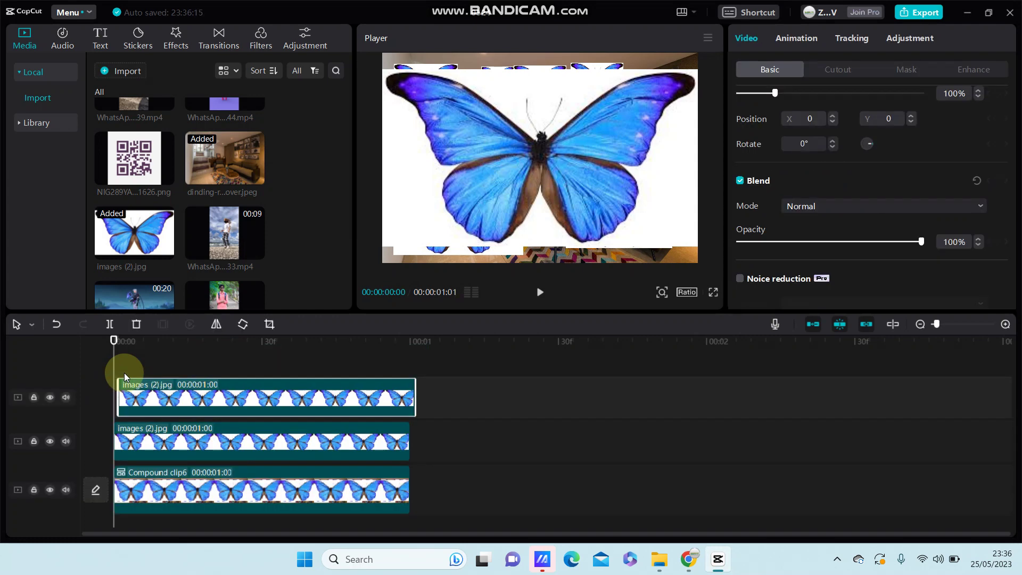